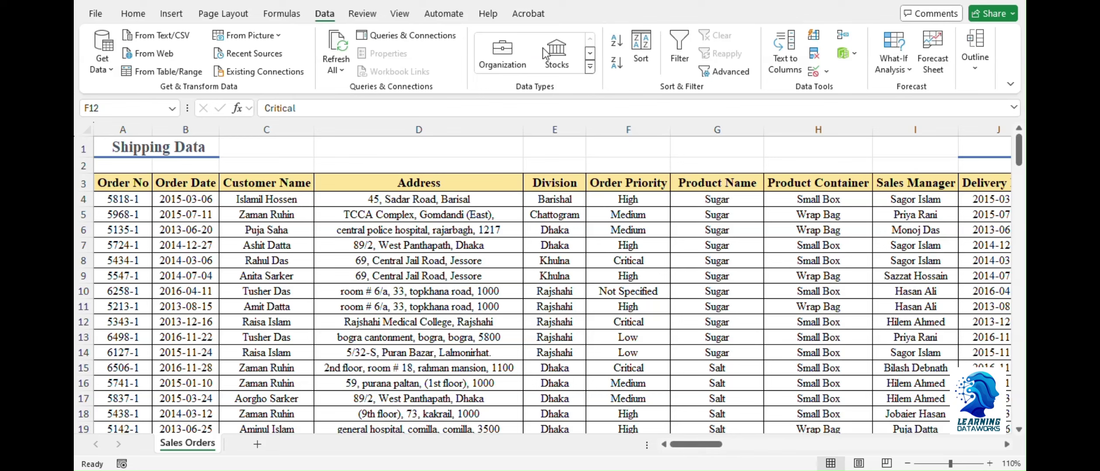
- Select a cell inside the shipping data table and open the custom Sort settings for it
left_click(472, 253)
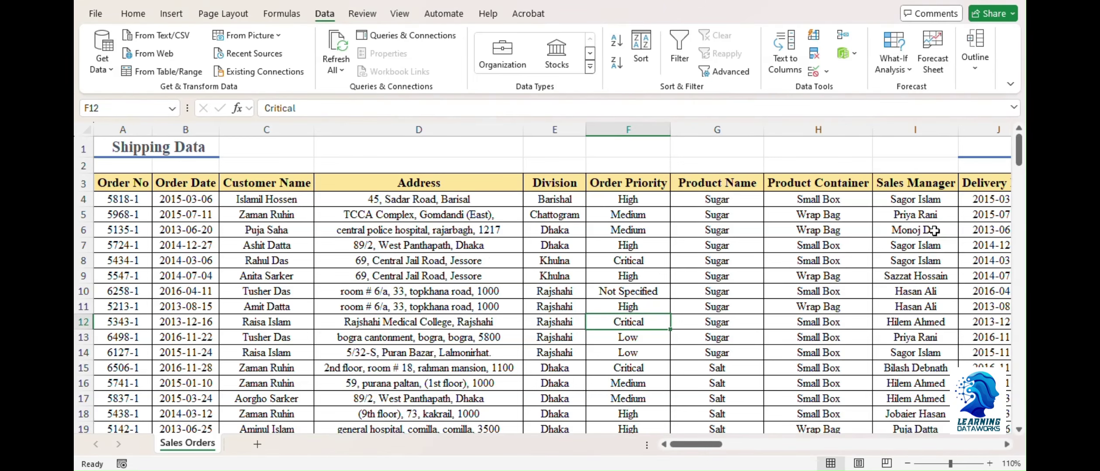
left_click(525, 247)
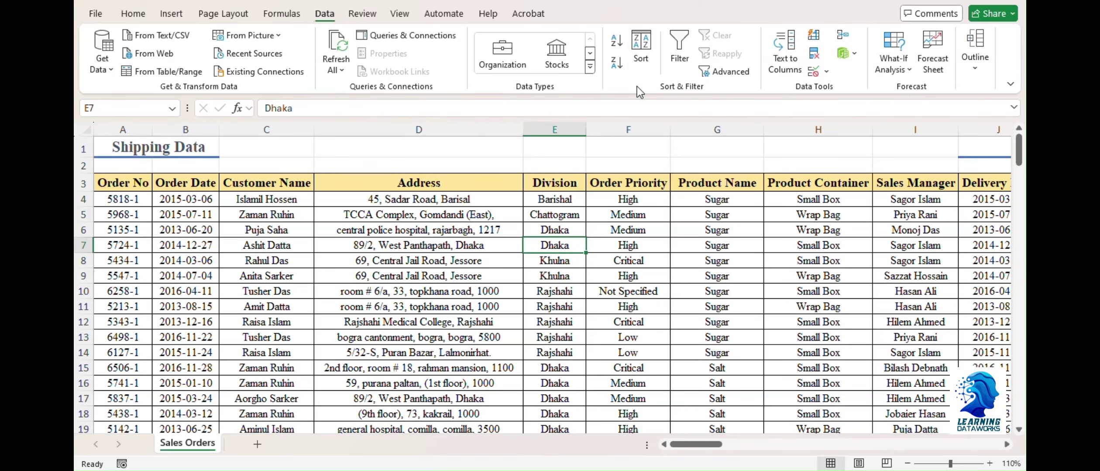
left_click(643, 45)
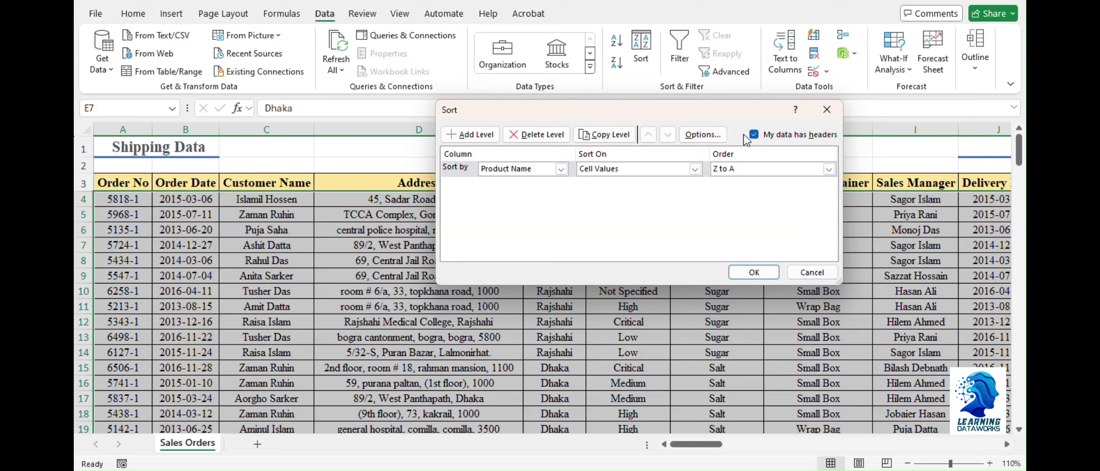
- Treat the data as having no headers, look at the sort column choices, and restore the headers option
left_click(755, 134)
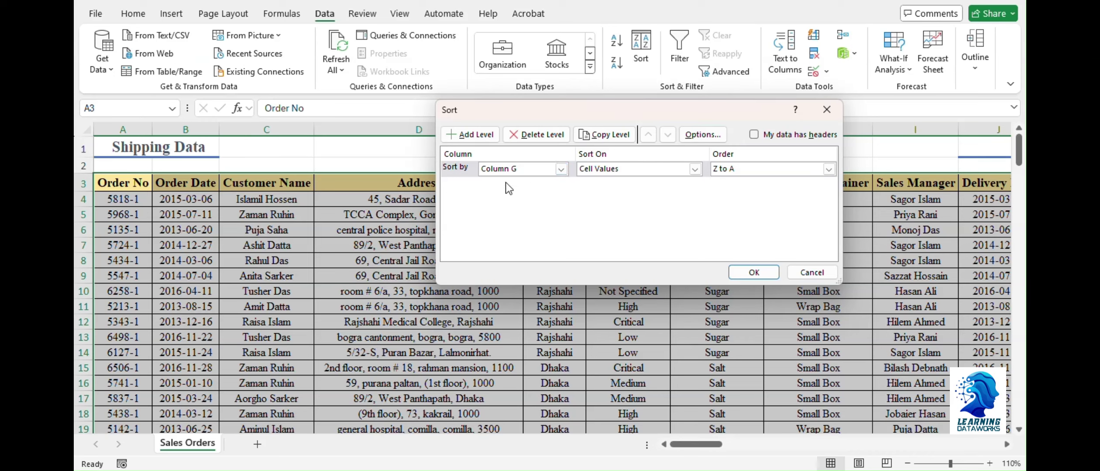
left_click(561, 170)
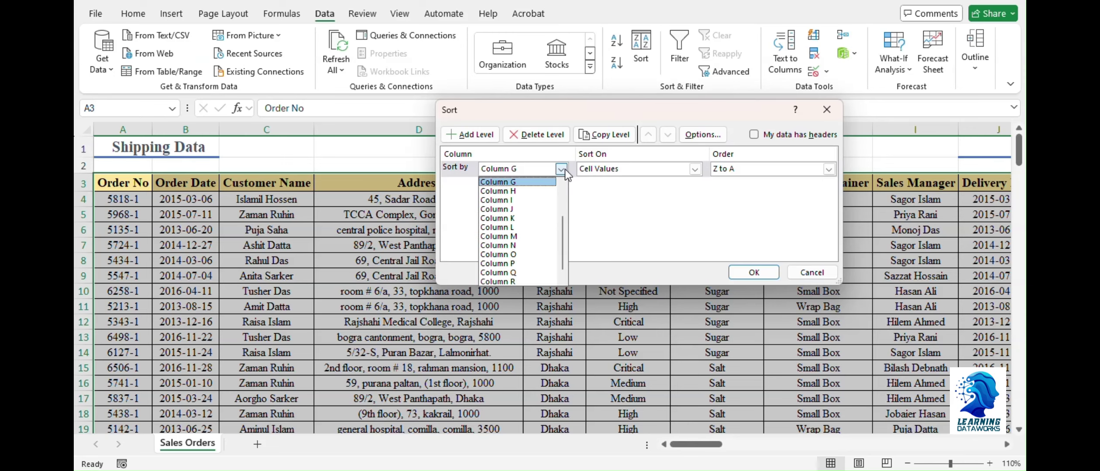
left_click(562, 169)
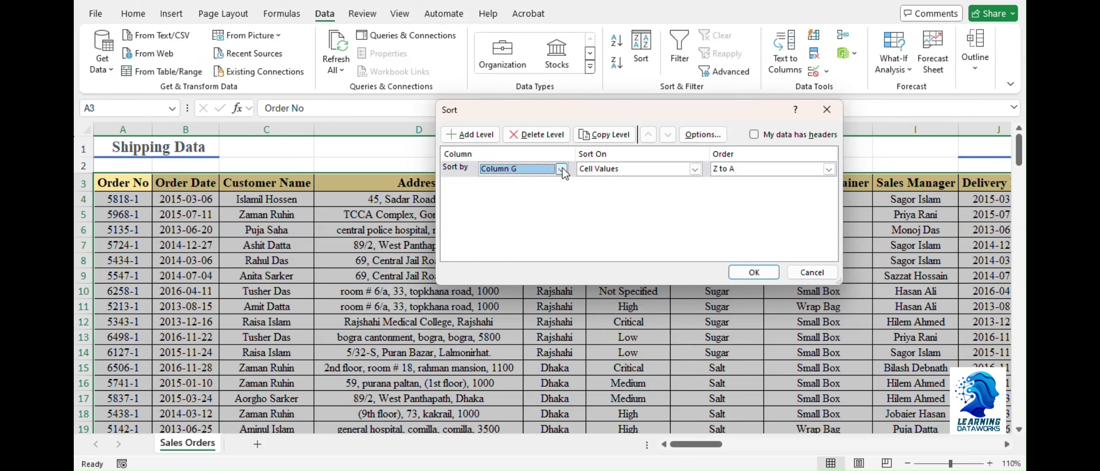
left_click(753, 135)
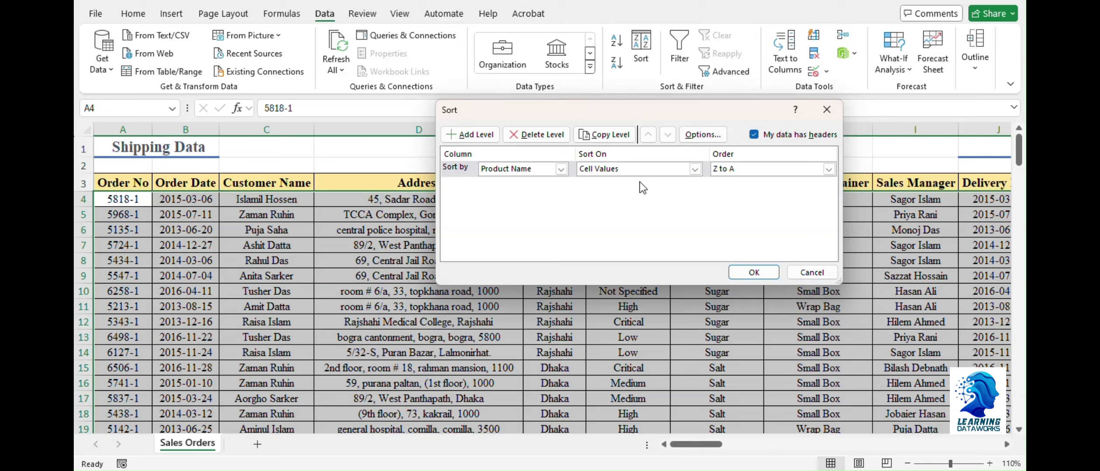
- Sort the shipping data by Customer Name on cell values in A to Z order
left_click(562, 170)
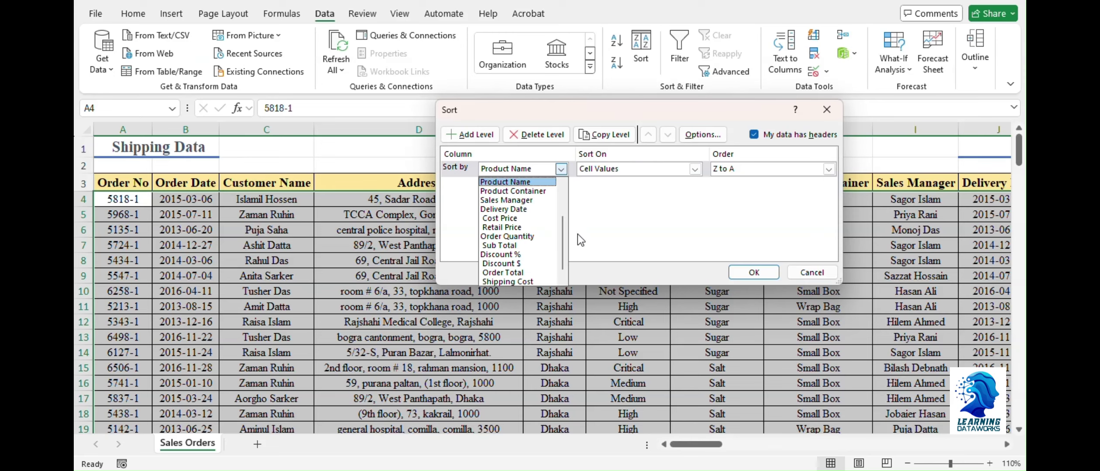
left_click_drag(564, 237, 564, 185)
left_click(528, 201)
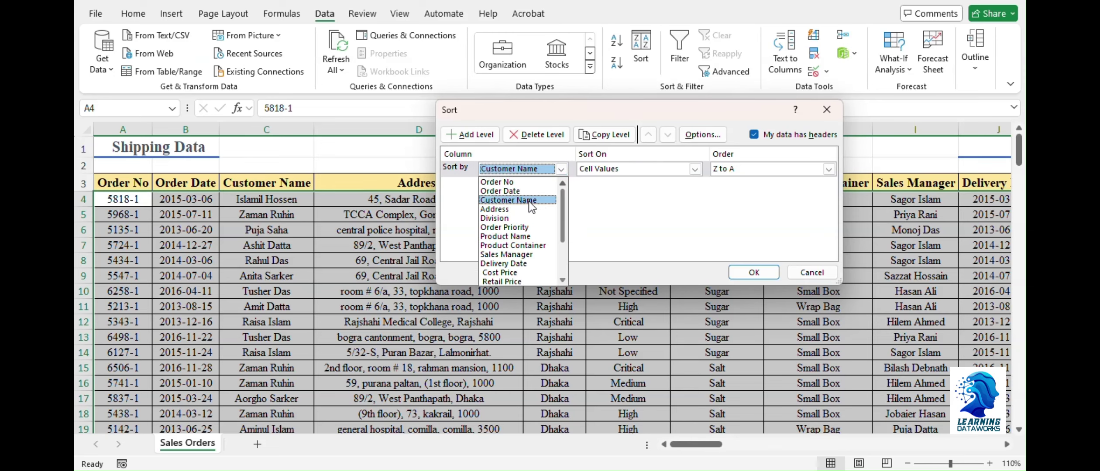
left_click(696, 170)
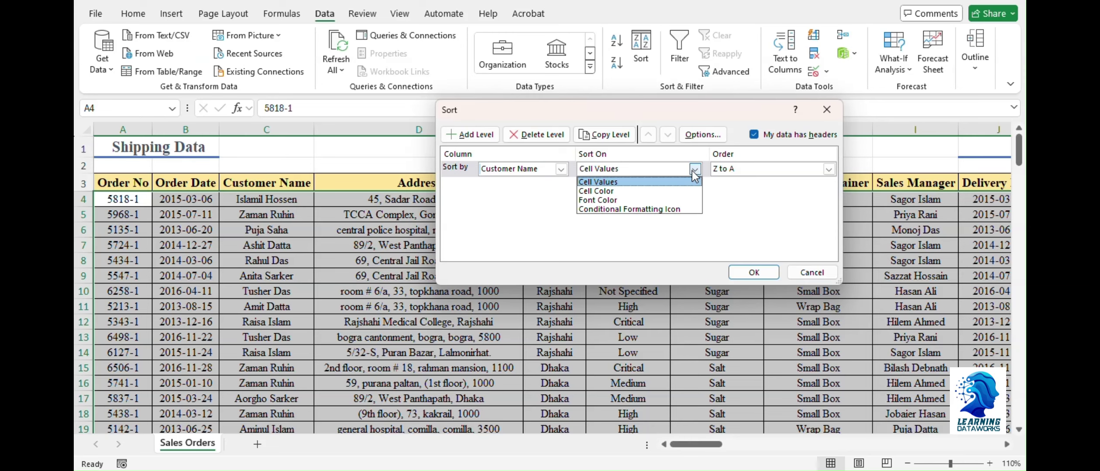
left_click(644, 183)
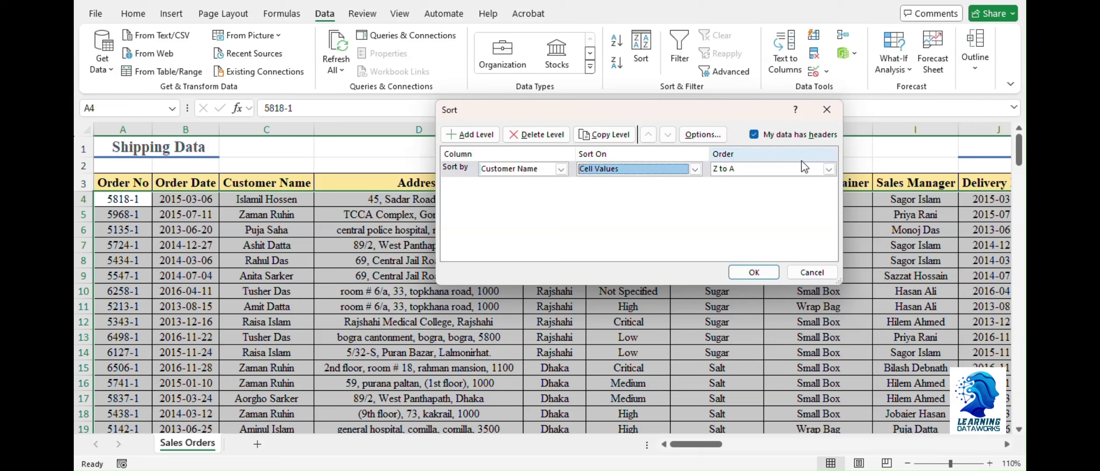
left_click(828, 169)
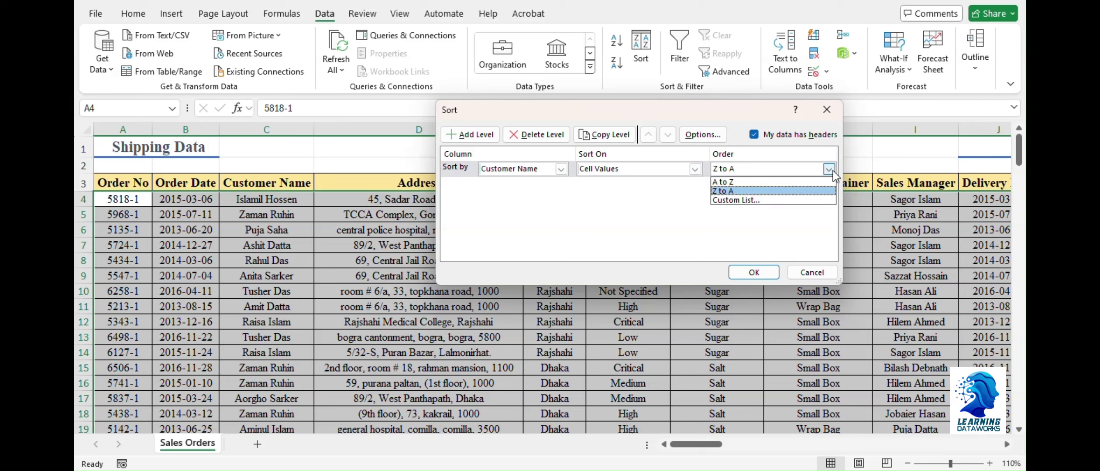
left_click(788, 182)
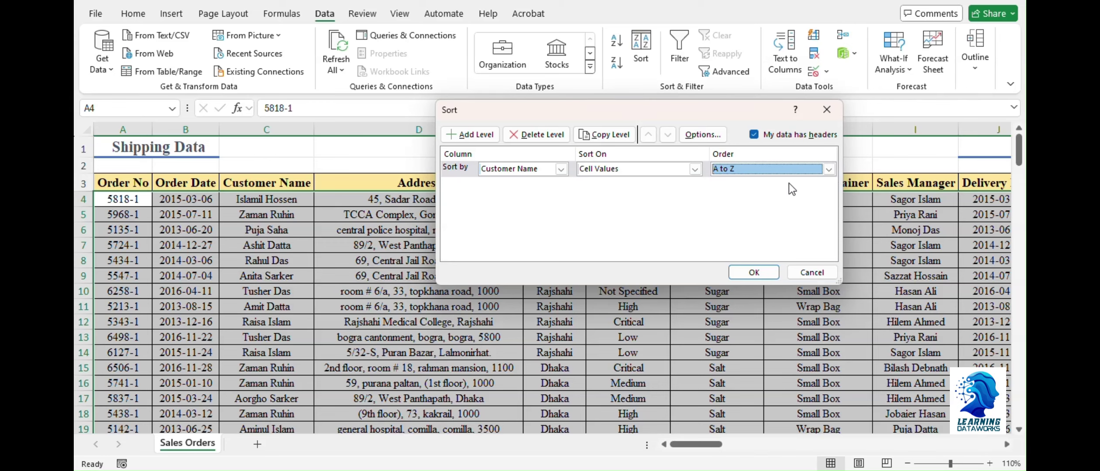
left_click(750, 273)
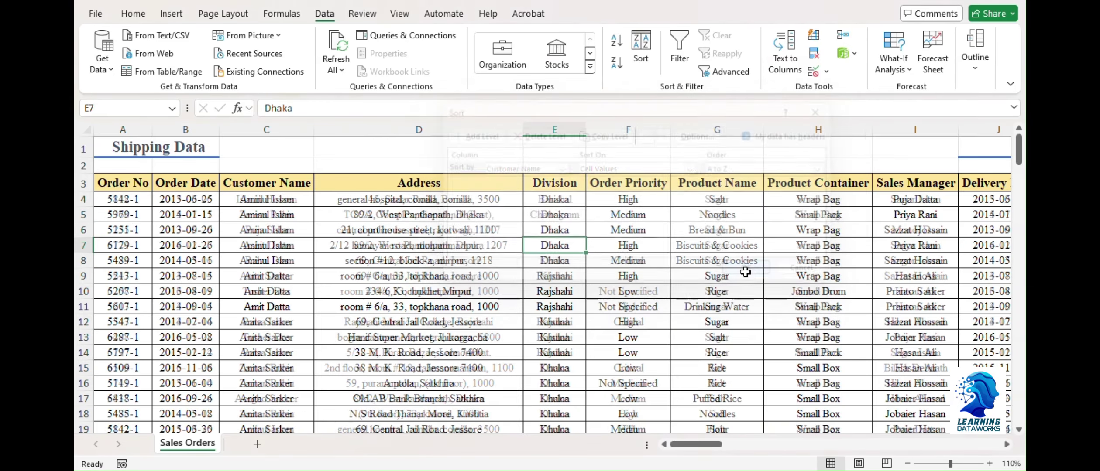
- Review the sorted Customer Name column and re-sort the shipping data by Customer Name in Z to A order
left_click(395, 228)
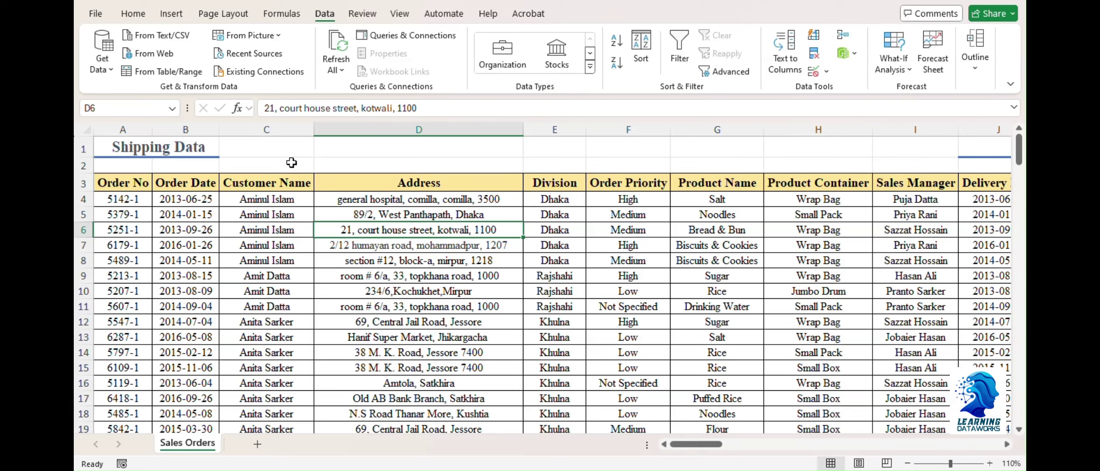
left_click(278, 130)
left_click(281, 202)
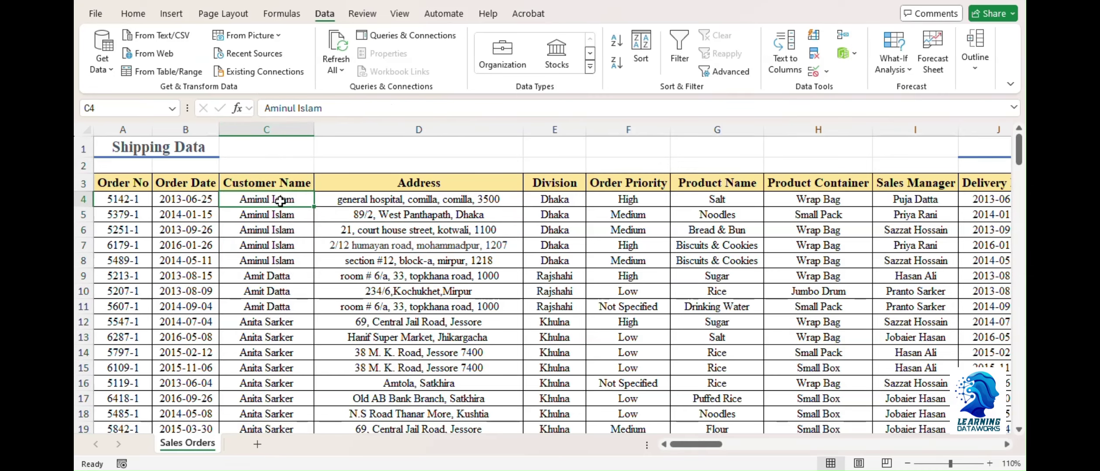
scroll(268, 311, "down", 1)
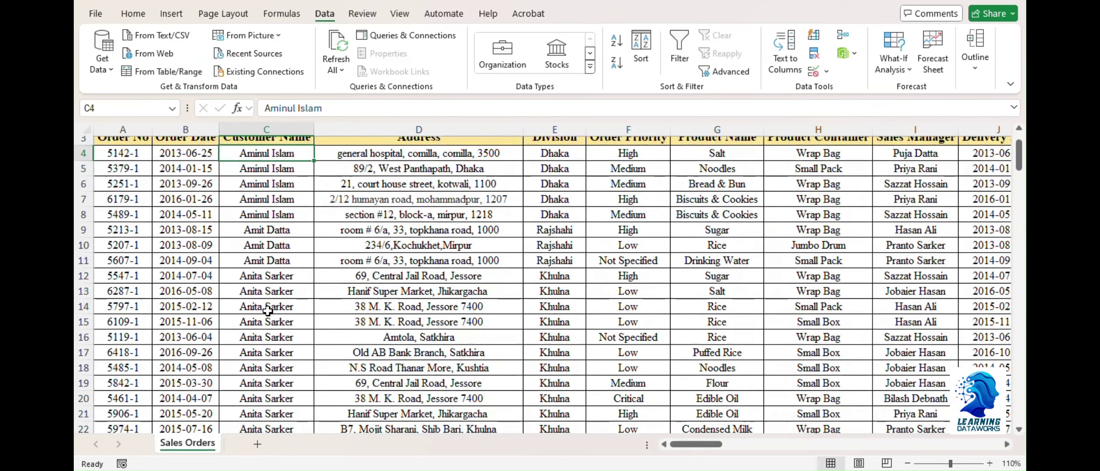
scroll(267, 311, "up", 1)
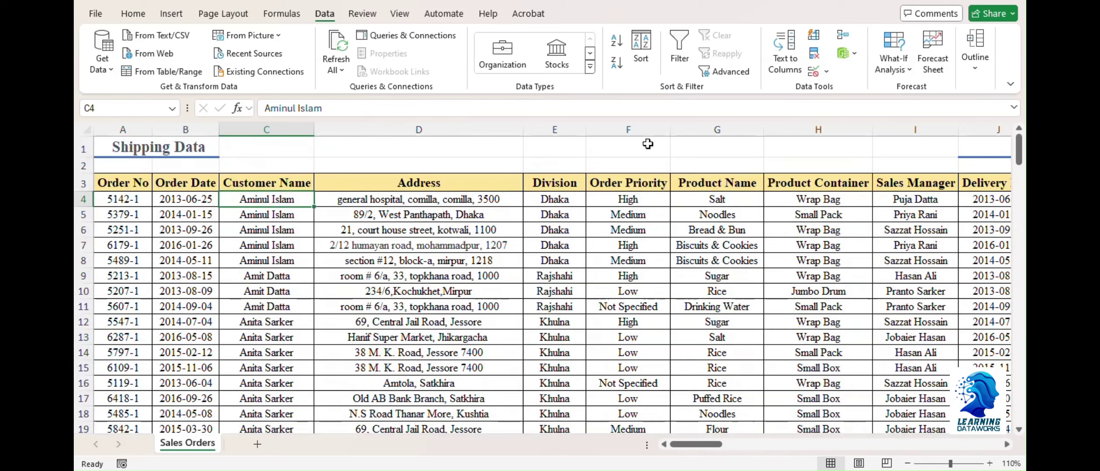
left_click(640, 48)
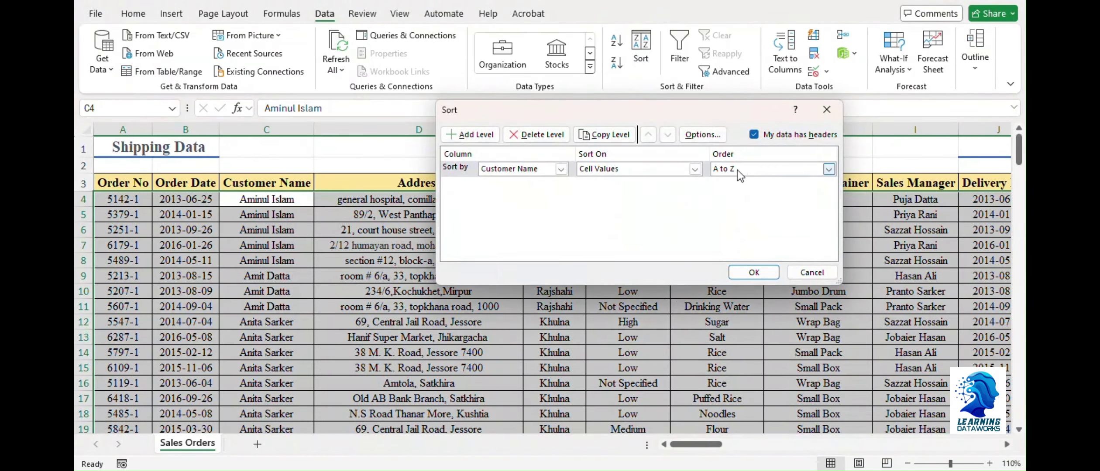
left_click(830, 170)
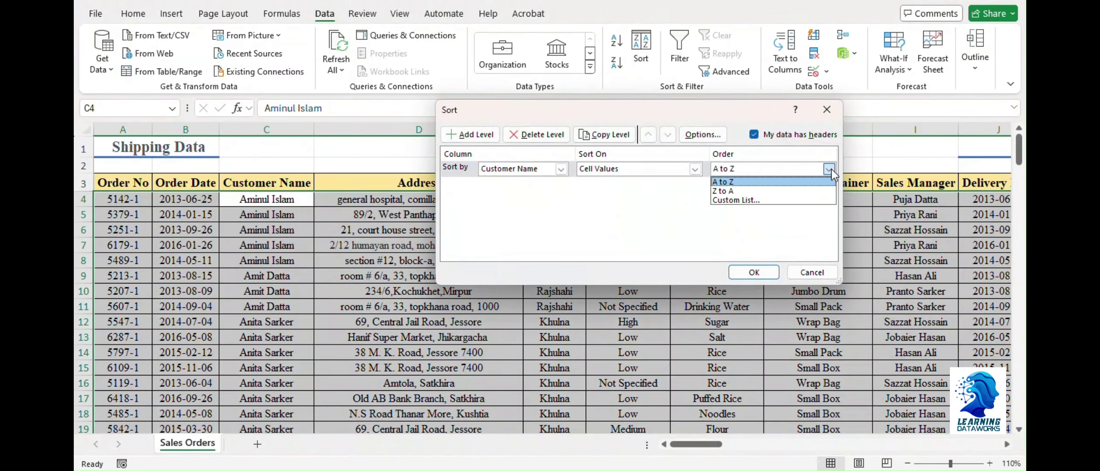
left_click(746, 188)
left_click(754, 273)
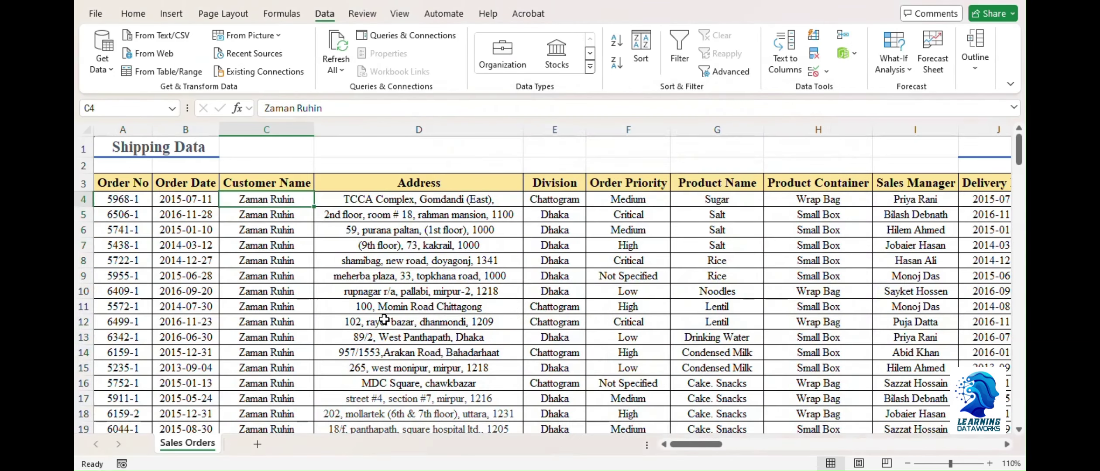
- Add a second sort level by Order Date on cell values, Newest to Oldest, and apply the two-level sort
left_click(383, 319)
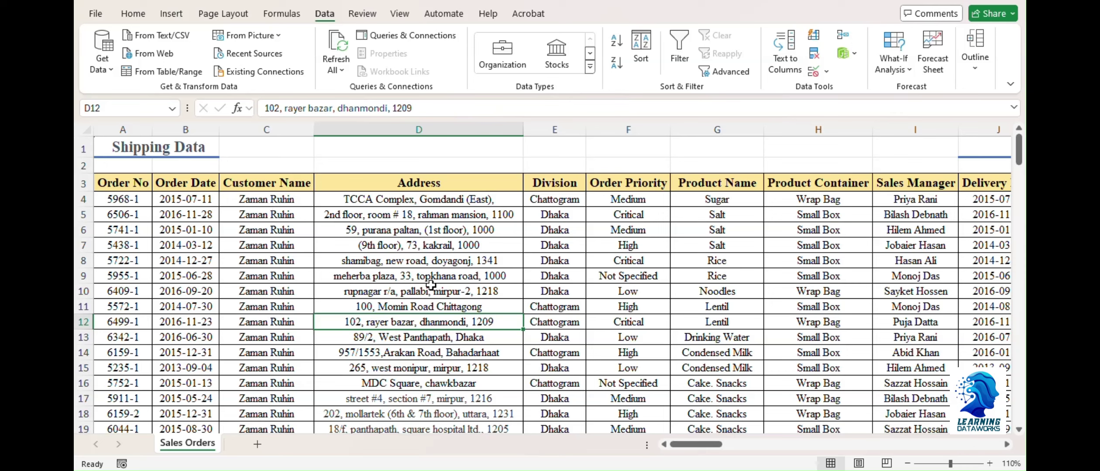
left_click(638, 48)
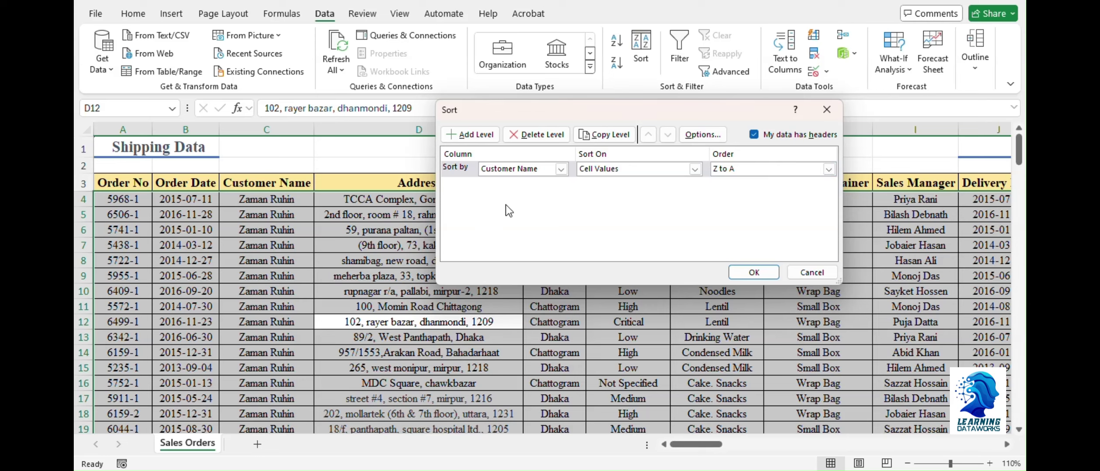
left_click(480, 134)
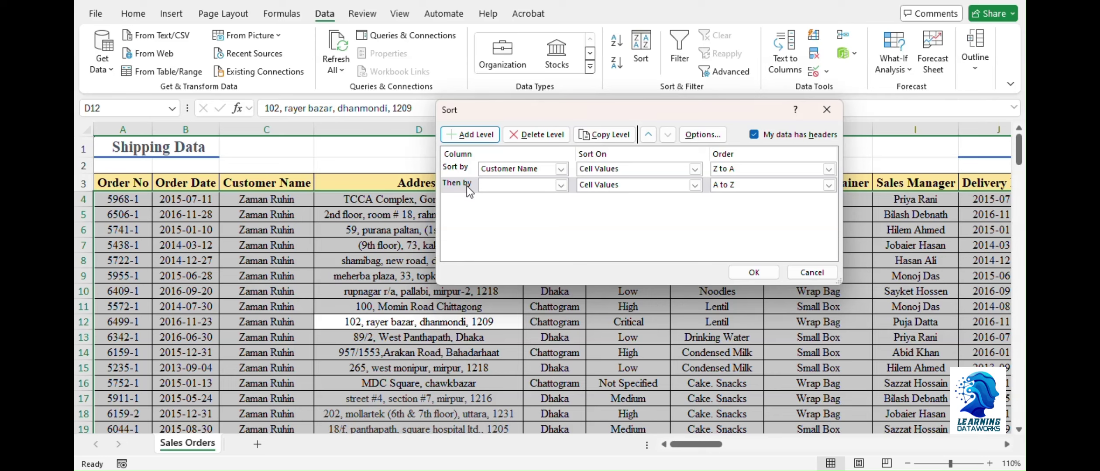
left_click(561, 185)
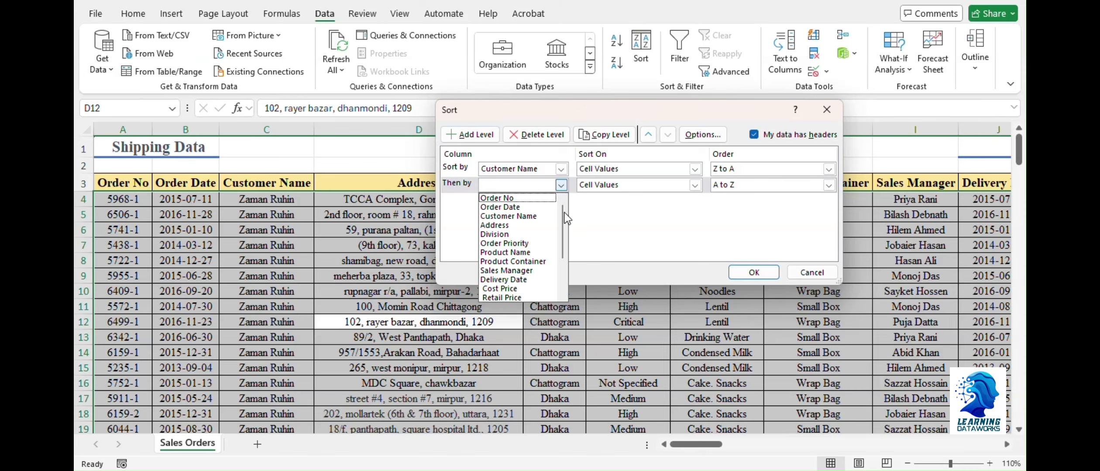
left_click(507, 208)
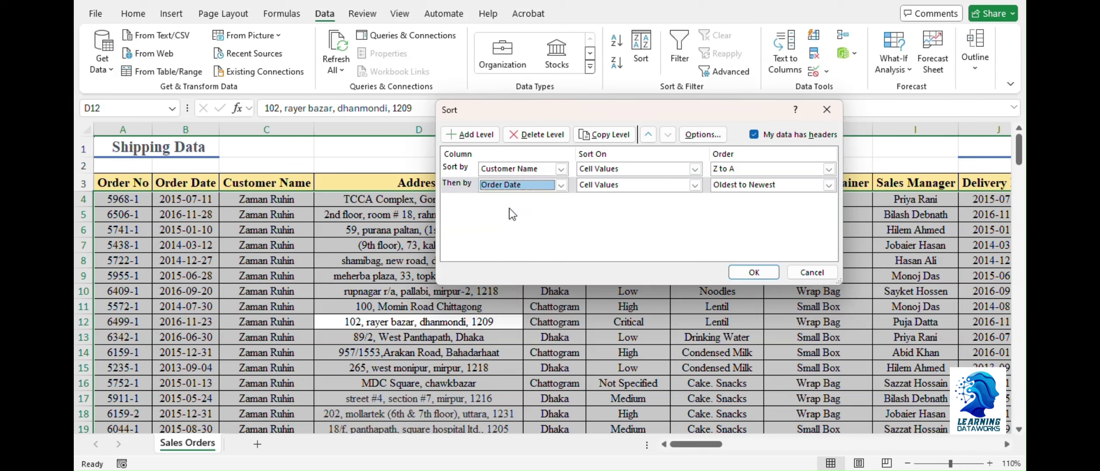
left_click(694, 186)
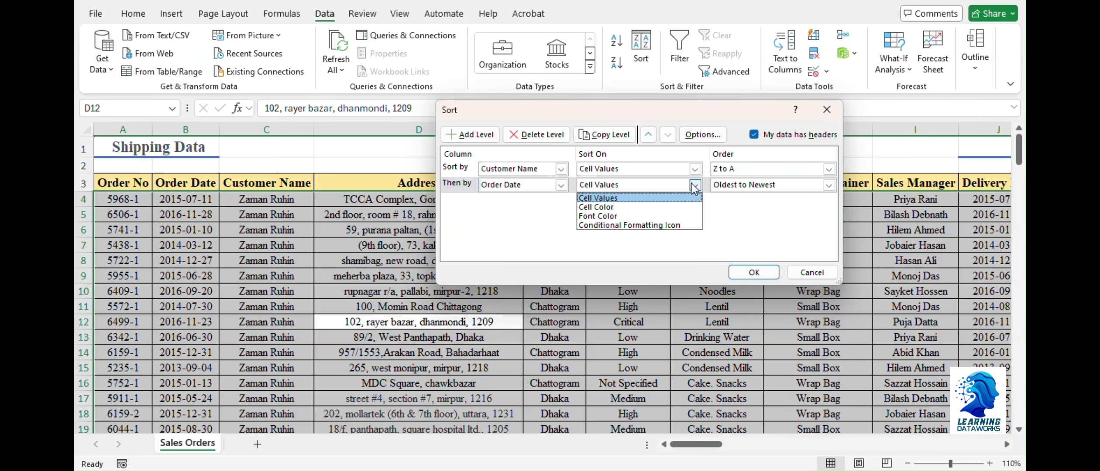
left_click(639, 199)
left_click(828, 185)
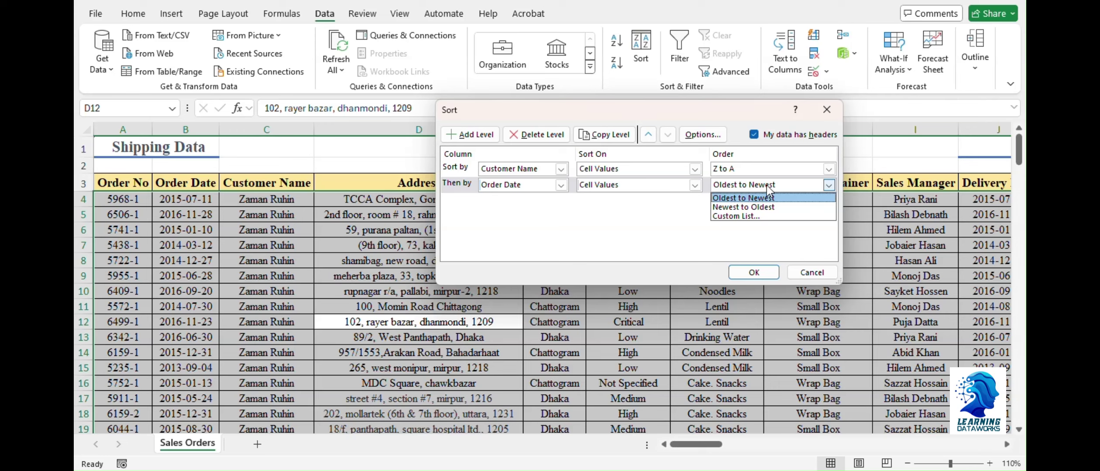
left_click(733, 205)
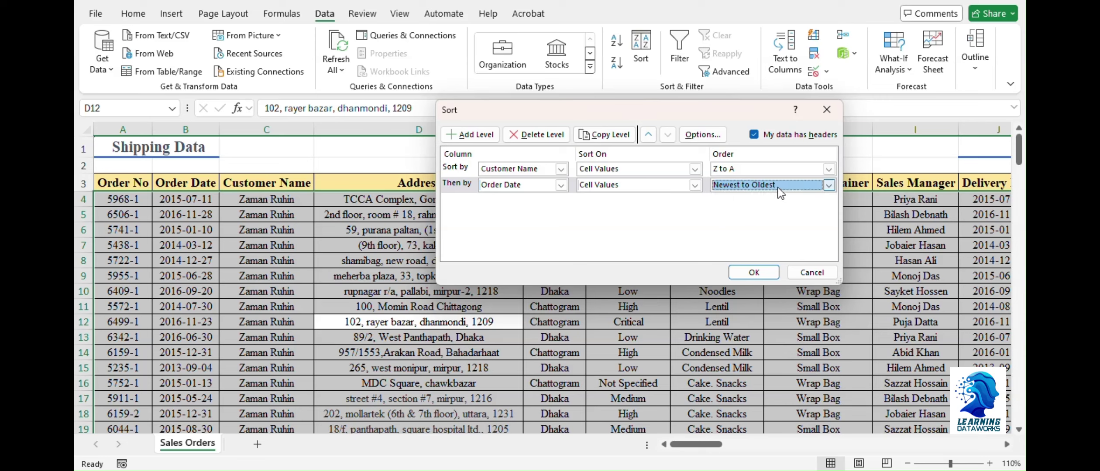
left_click(754, 274)
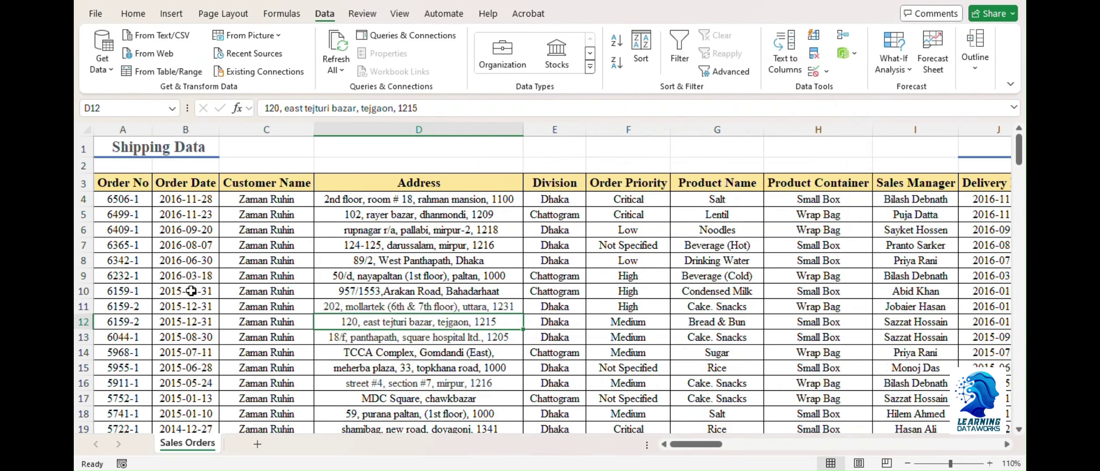
- Check the sorted Order Date column from its first record to its last and return to the first record
left_click(180, 202)
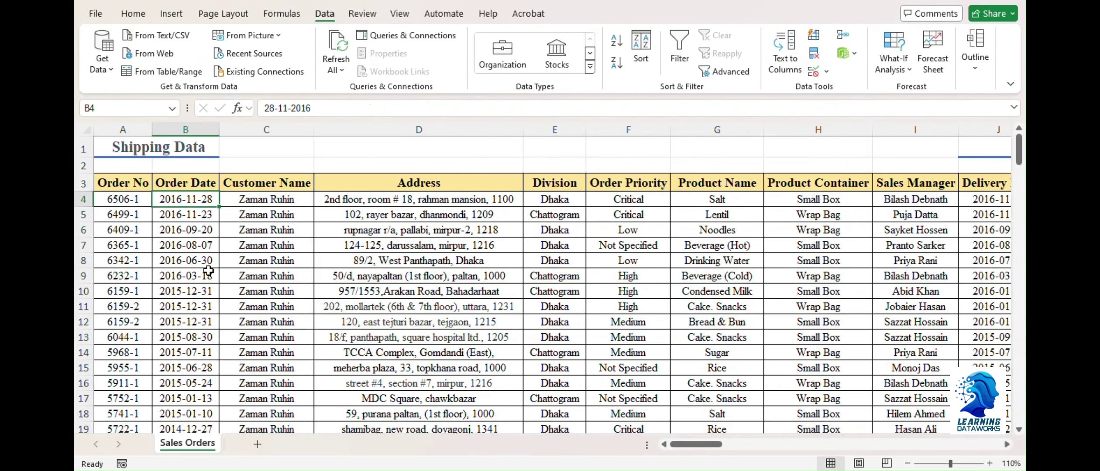
key("ctrl+Down")
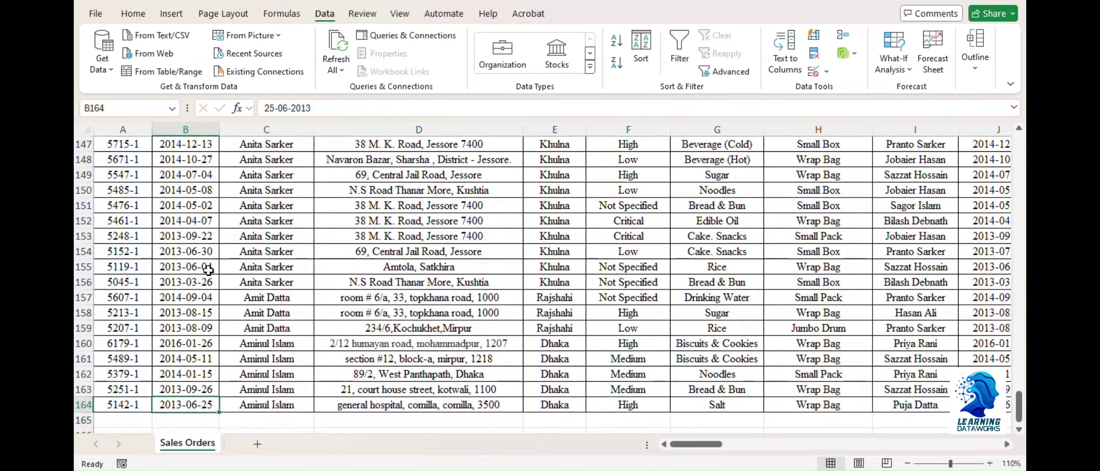
key("ctrl+Up")
key("Down")
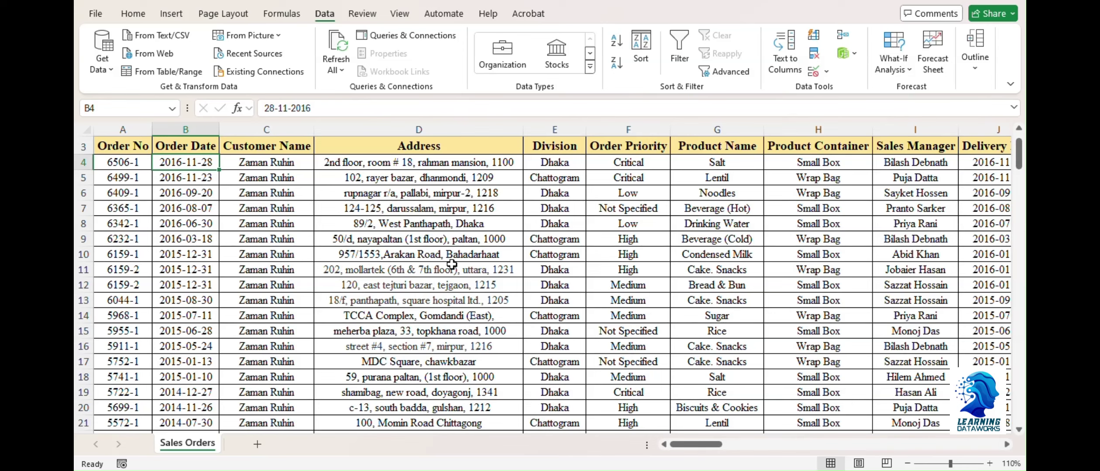
left_click(645, 54)
left_click(480, 135)
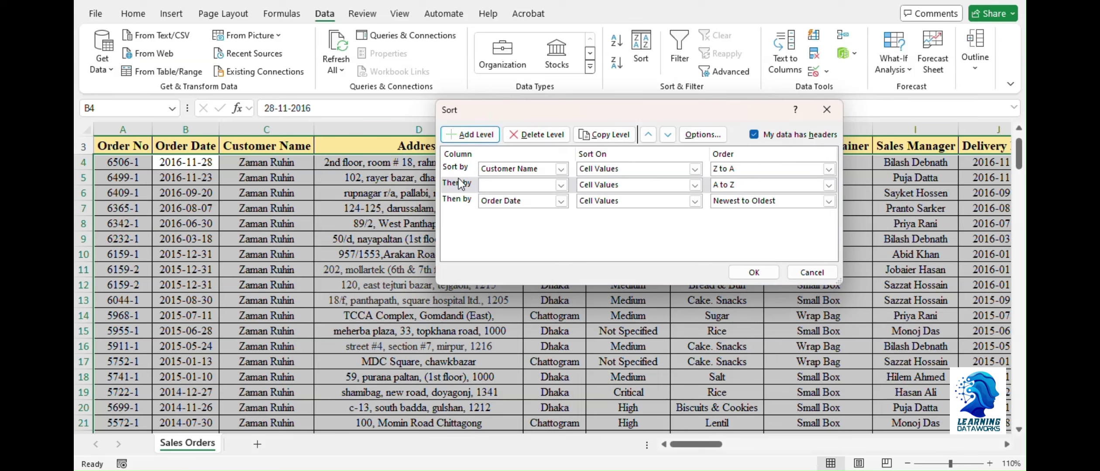
left_click(561, 185)
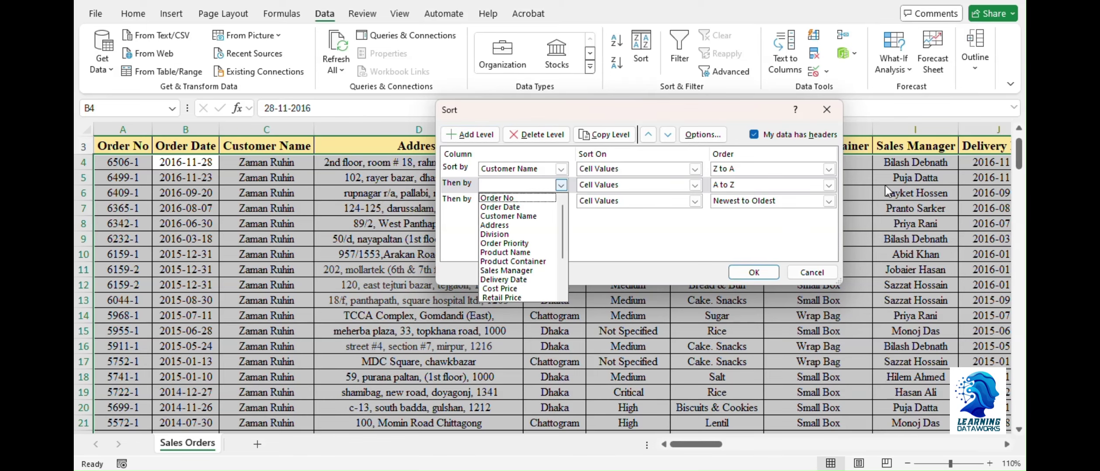
left_click(807, 274)
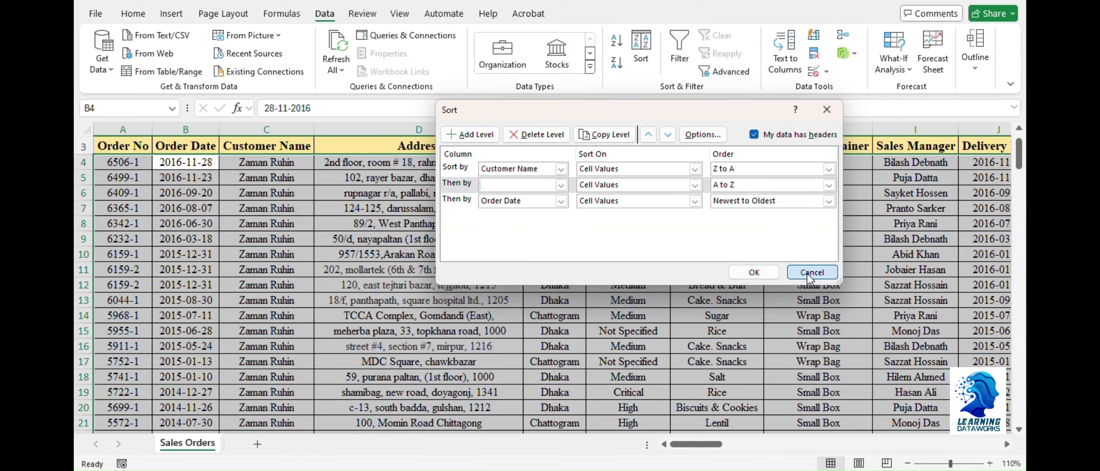
left_click(807, 274)
- Add a sort level by the Total column between the Customer Name and Order Date levels
left_click_drag(709, 444, 755, 449)
left_click(852, 208)
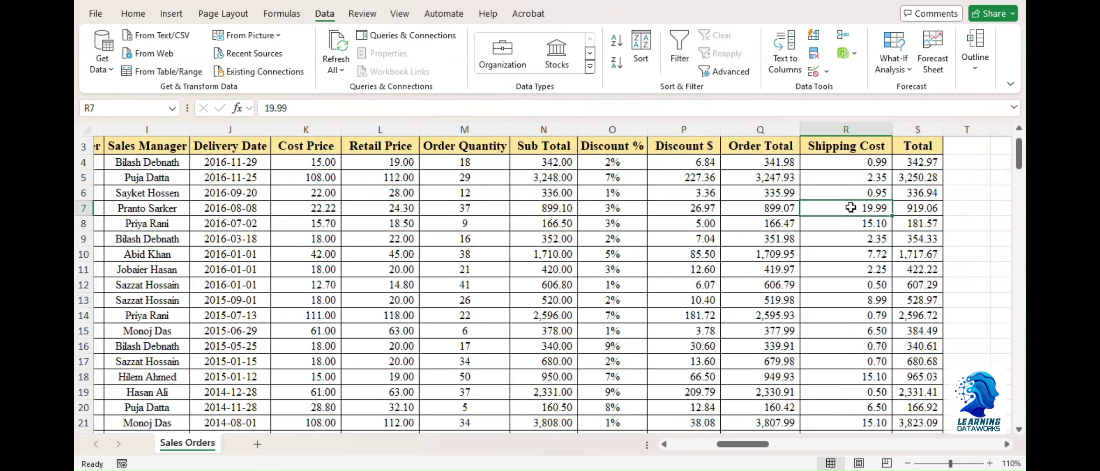
left_click(901, 138)
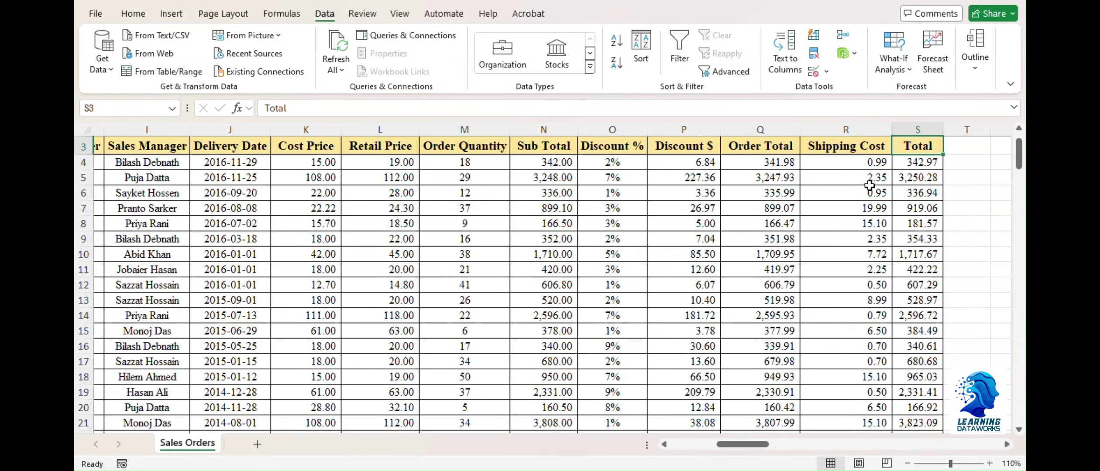
left_click(646, 55)
left_click(456, 168)
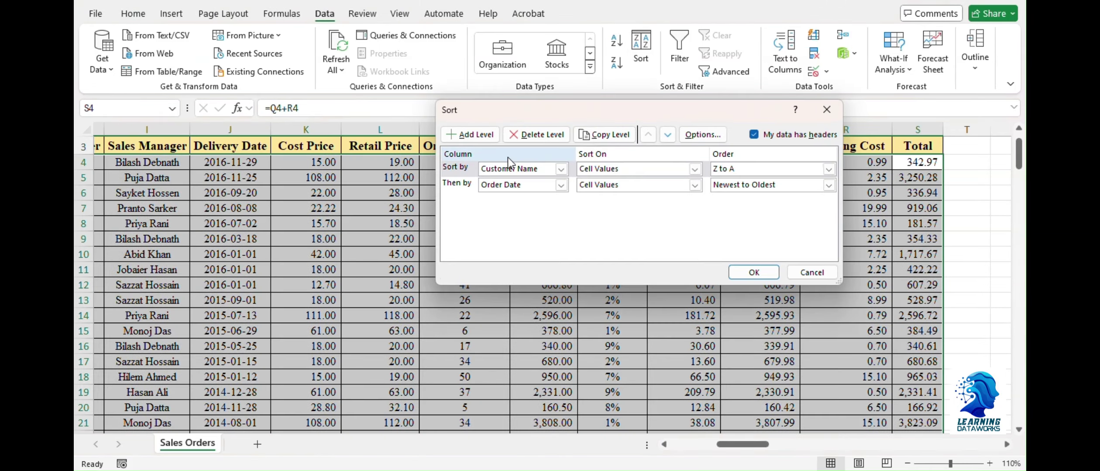
left_click(479, 135)
left_click(561, 185)
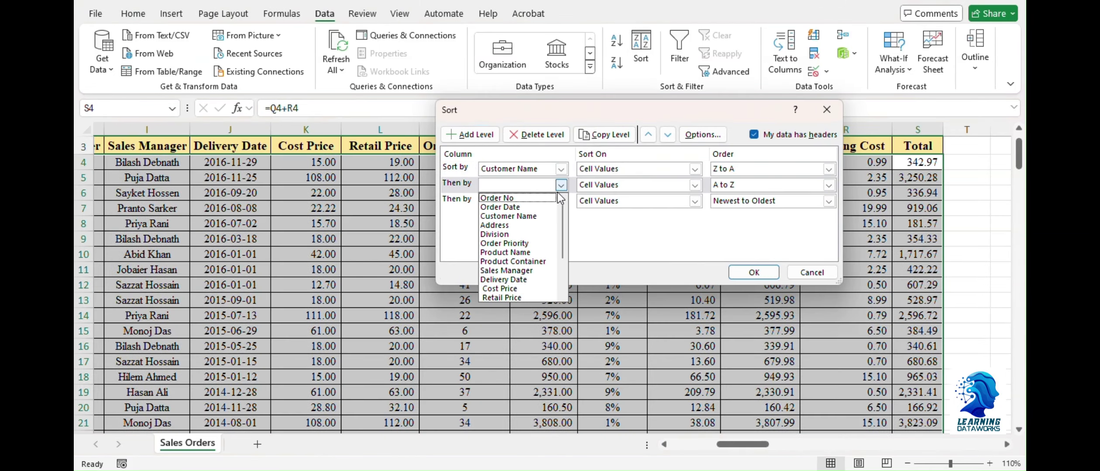
left_click_drag(564, 221, 563, 265)
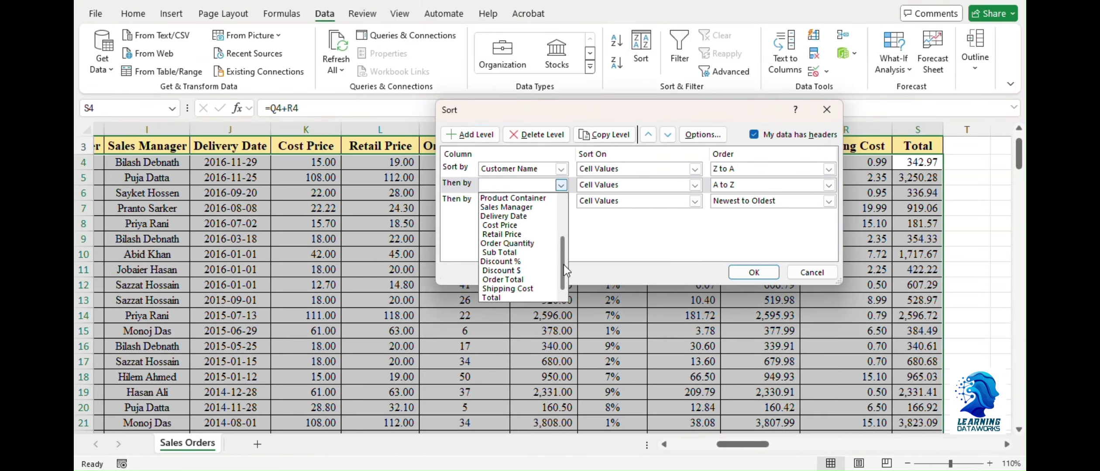
left_click(498, 299)
- Sort the Total level on cell values from Largest to Smallest and apply the three-level sort
left_click(695, 185)
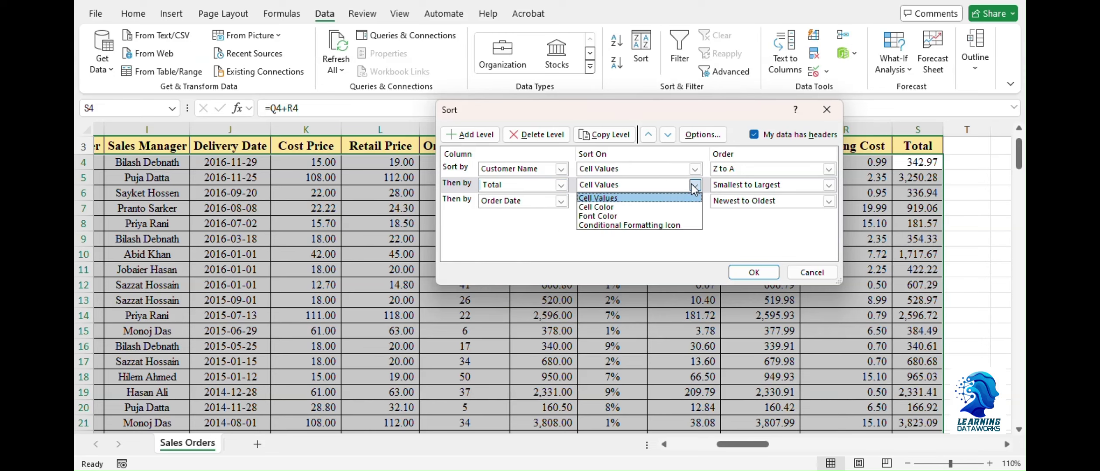
left_click(690, 184)
left_click(828, 185)
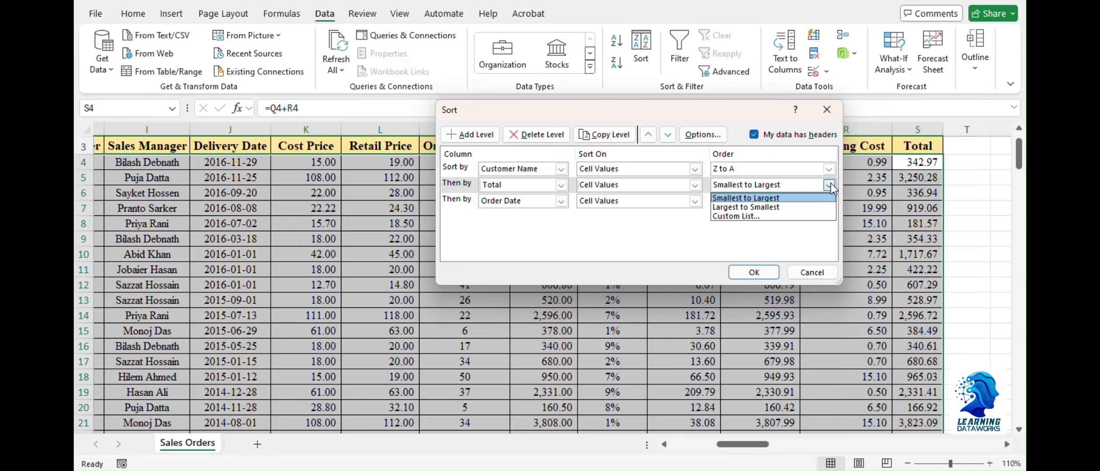
left_click(788, 207)
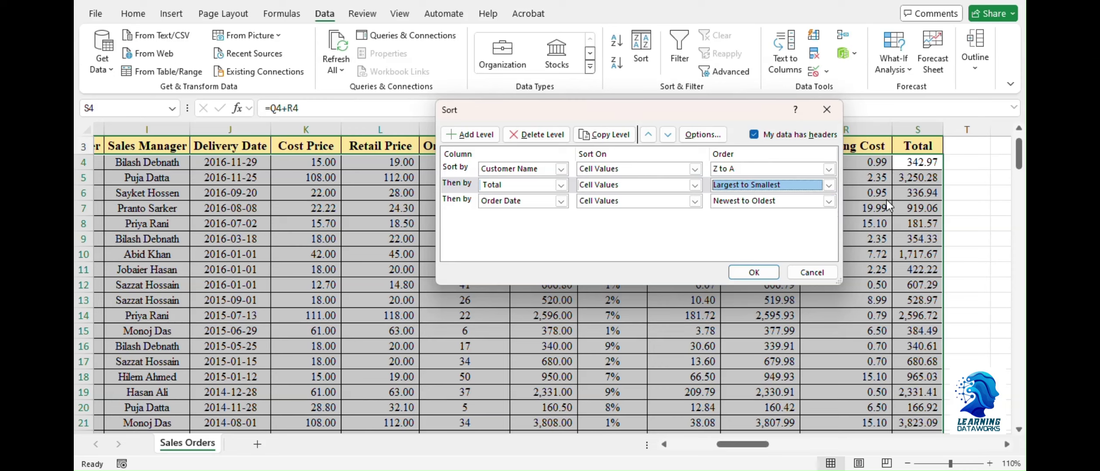
left_click(755, 272)
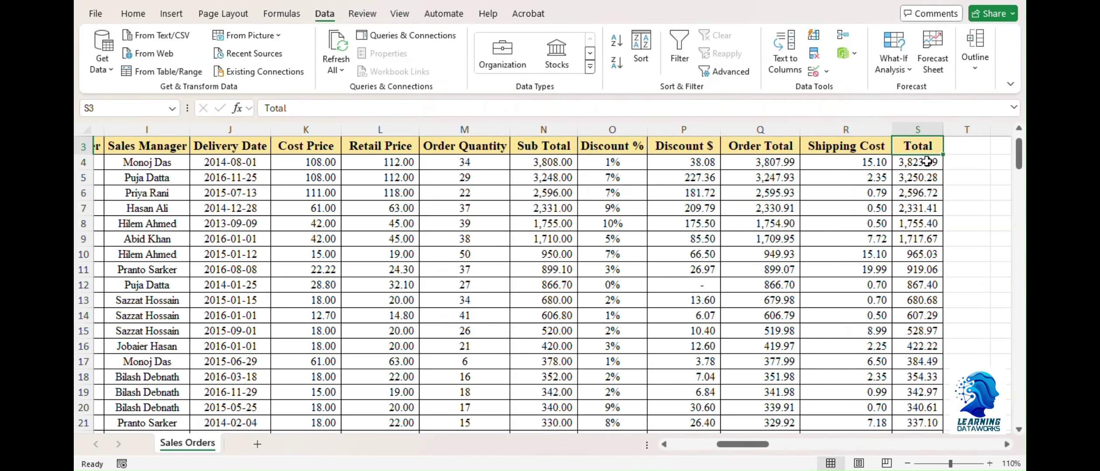
- Examine the first five Total values and the Customer Name, Address, Division and Product Name entries in the sorted table
left_click_drag(923, 162, 830, 230)
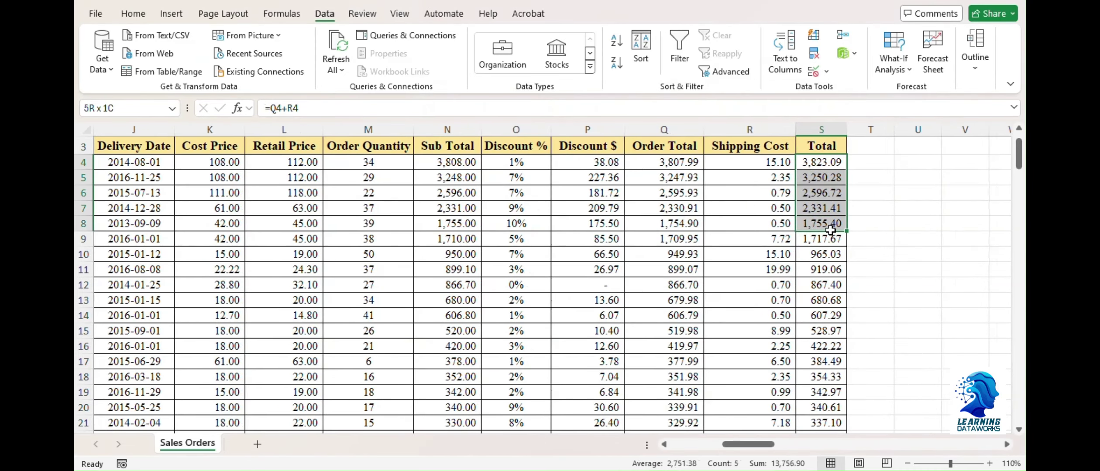
left_click_drag(755, 451, 678, 451)
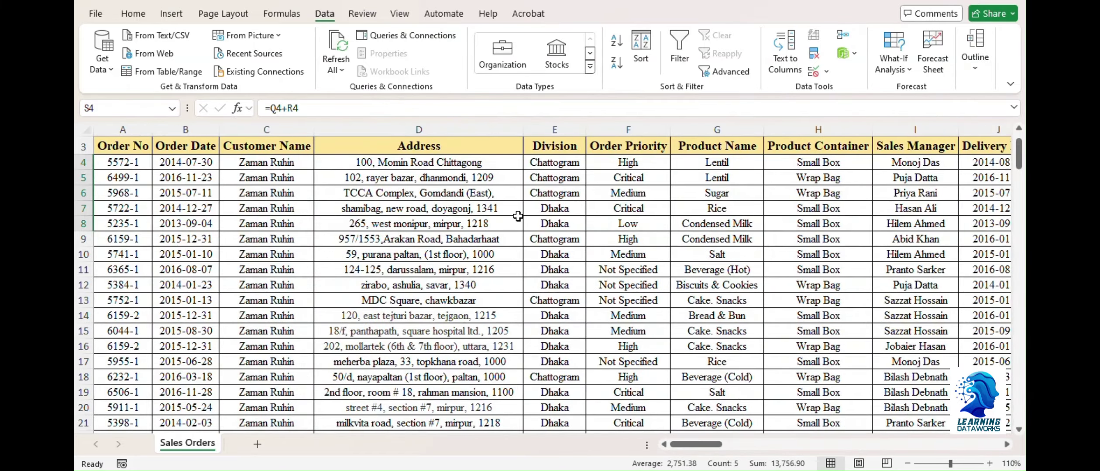
scroll(628, 279, "up", 1)
left_click(625, 263)
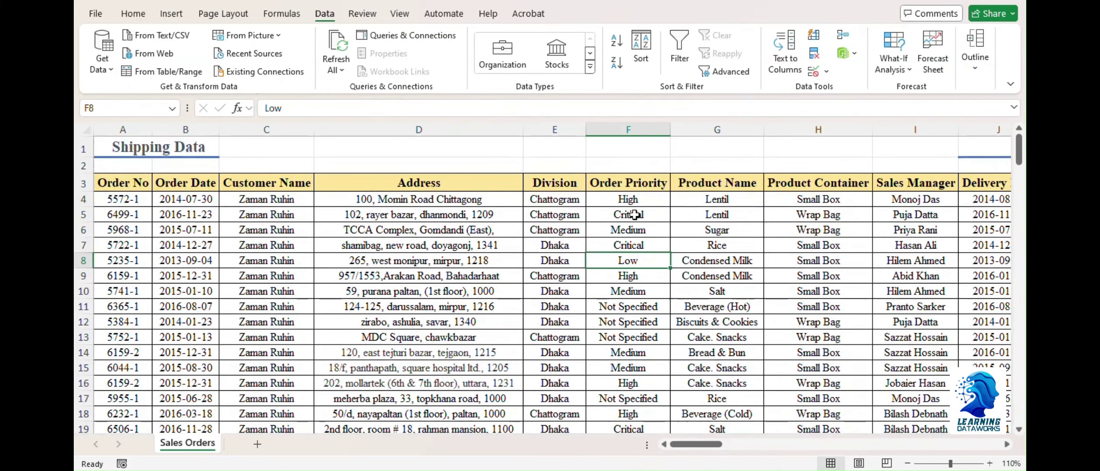
left_click(267, 239)
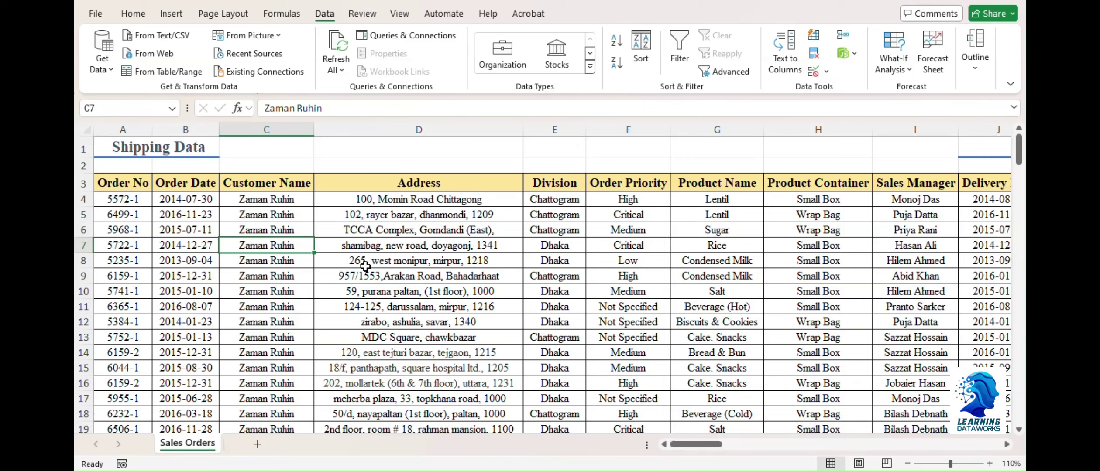
left_click(405, 272)
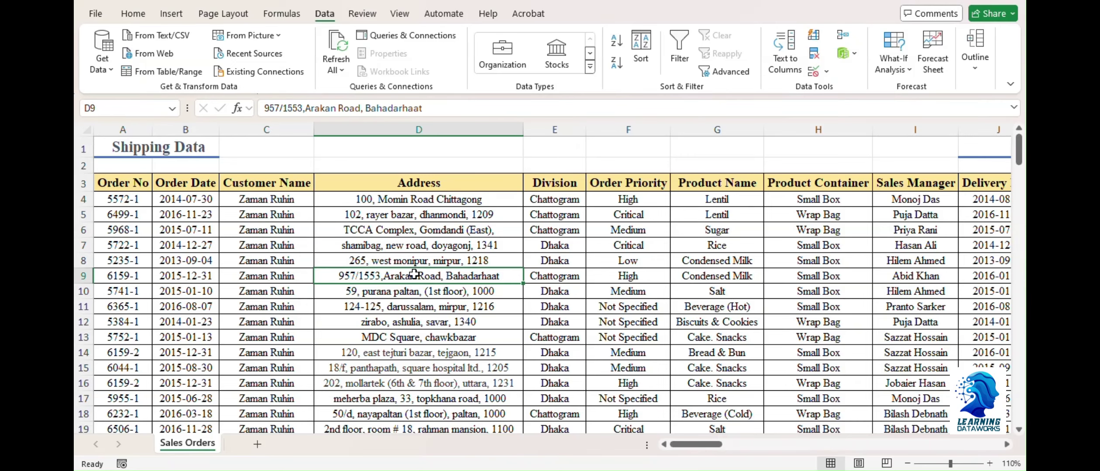
left_click(567, 308)
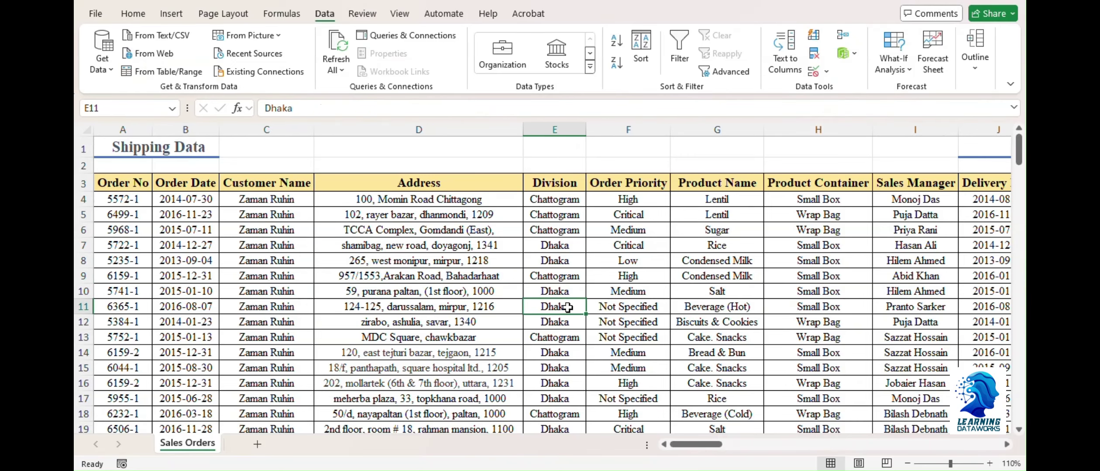
left_click(737, 273)
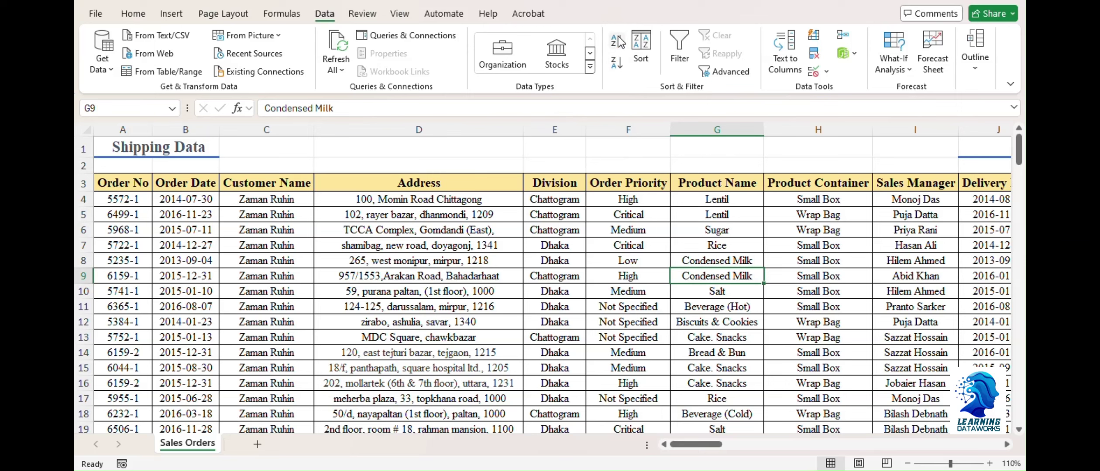
- Quick-sort the shipping data by Order Priority in A to Z order, followed by Product Container in Z to A order
left_click(602, 244)
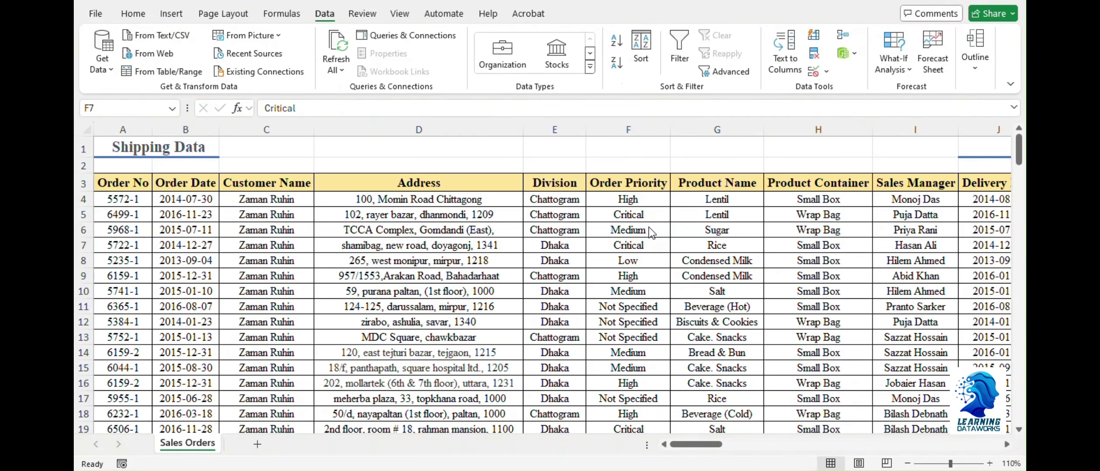
left_click(620, 252)
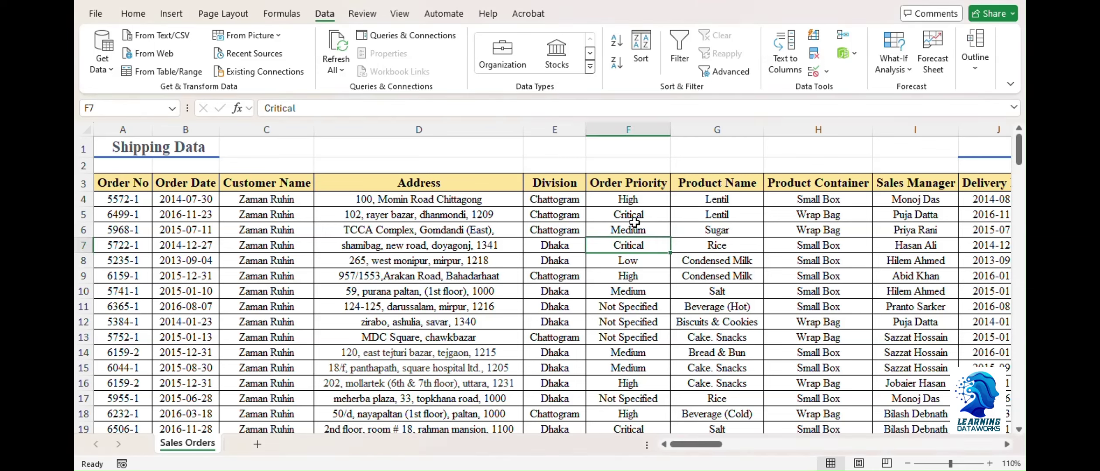
left_click(627, 214)
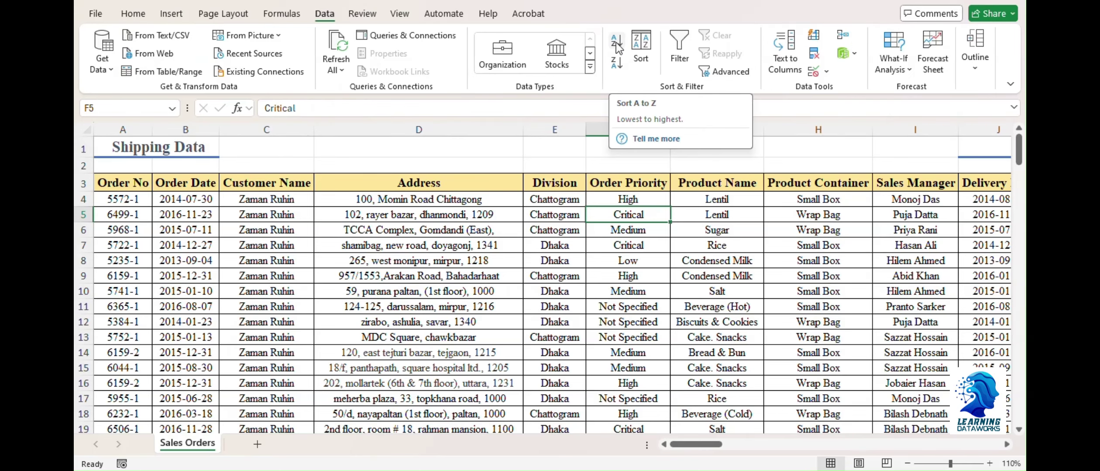
left_click(617, 43)
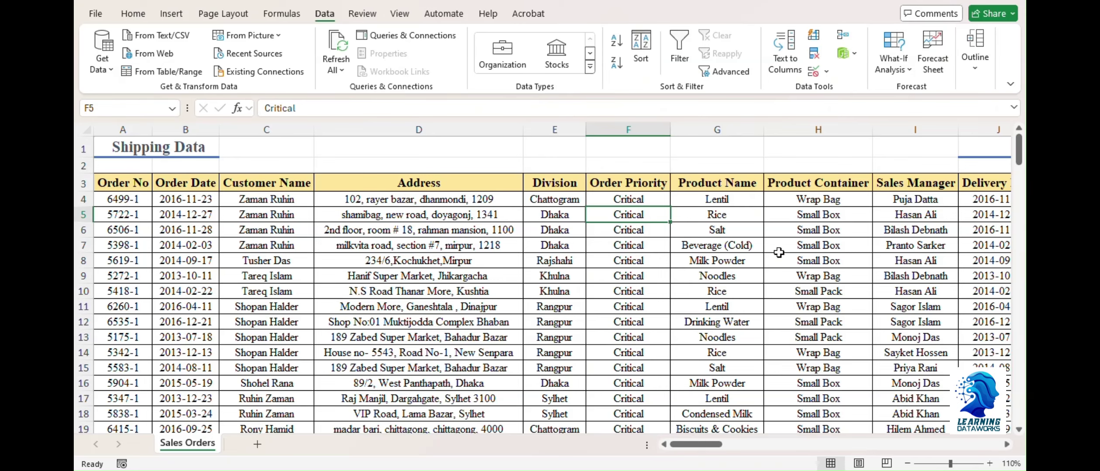
left_click(816, 225)
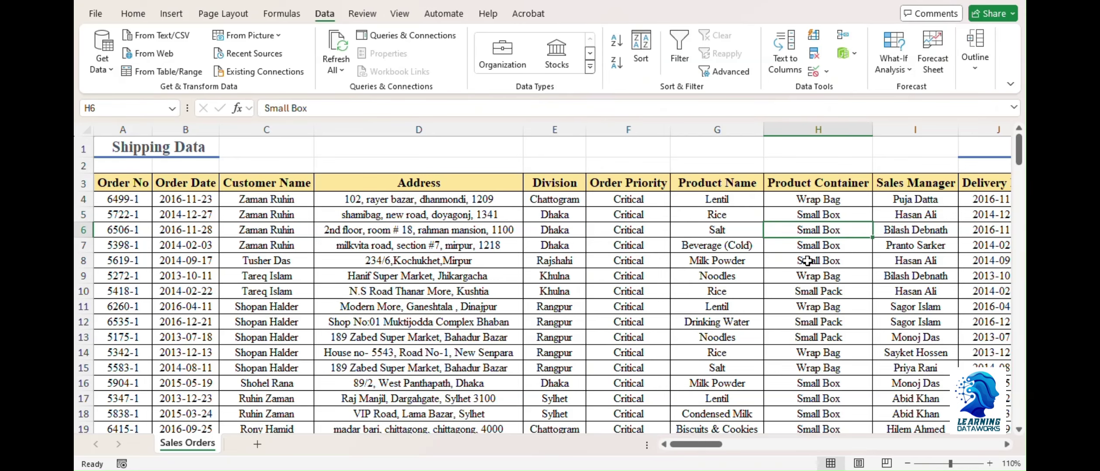
left_click(619, 66)
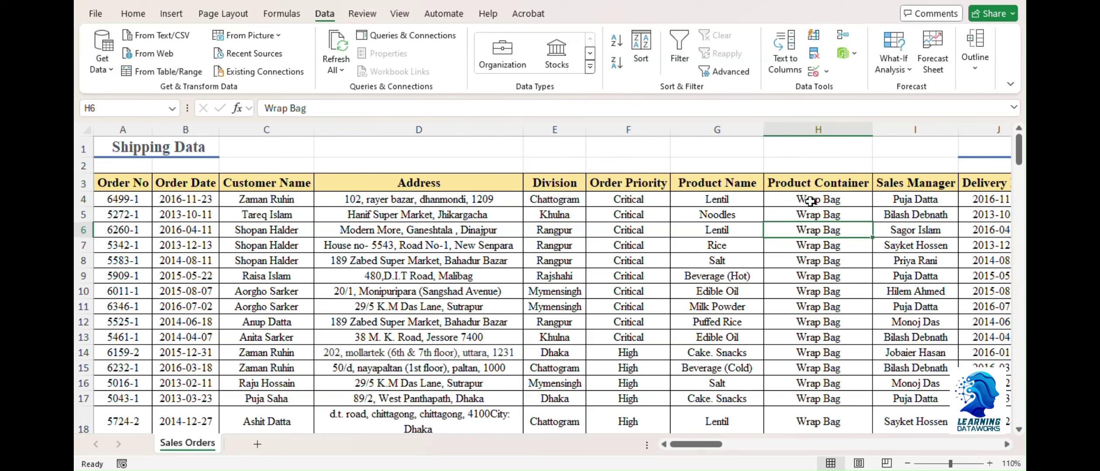